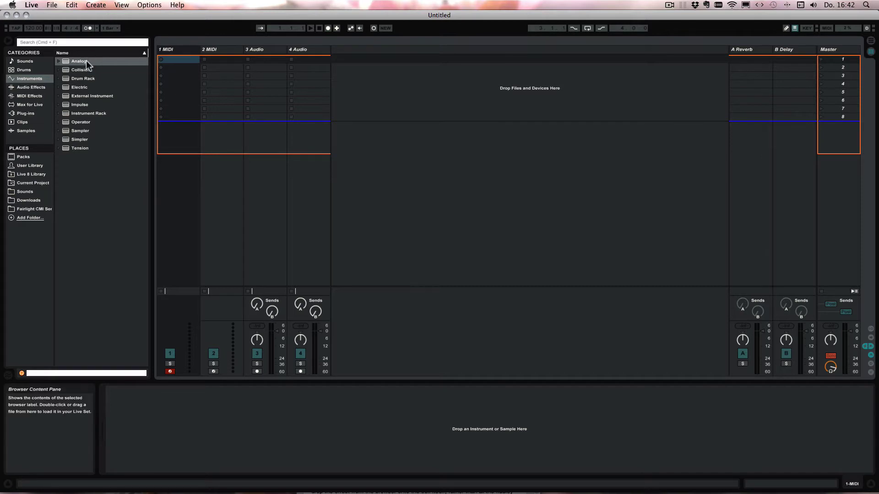
# - Load the House O Matic - Kit 42 preset from Cluster Sound Impulse Kits onto track 1
pyautogui.click(59, 104)
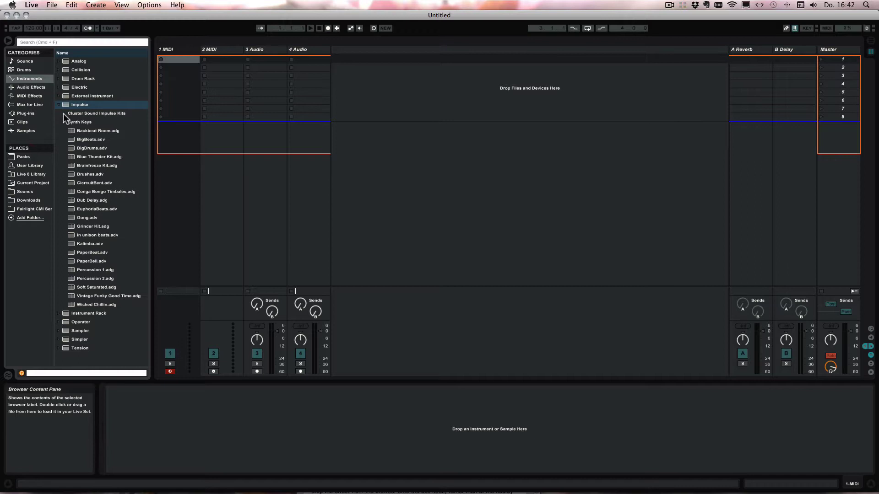
pyautogui.click(64, 114)
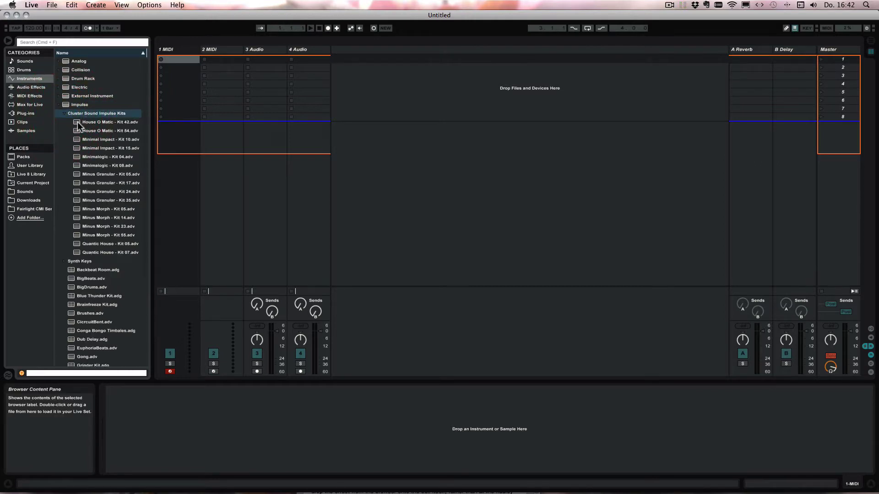
pyautogui.moveTo(78, 124); pyautogui.dragTo(170, 53)
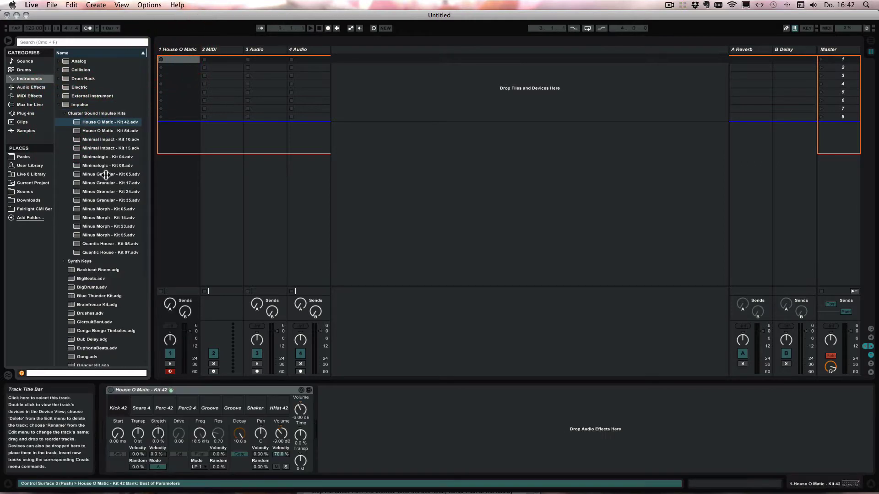
pyautogui.click(187, 391)
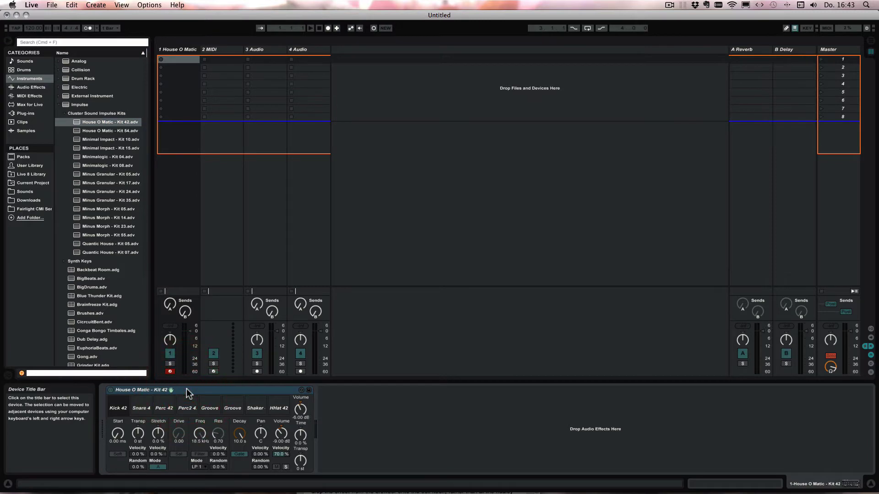
# - Group the Impulse device into a Drum Rack and audition the new C1 pad
pyautogui.rightClick(186, 393)
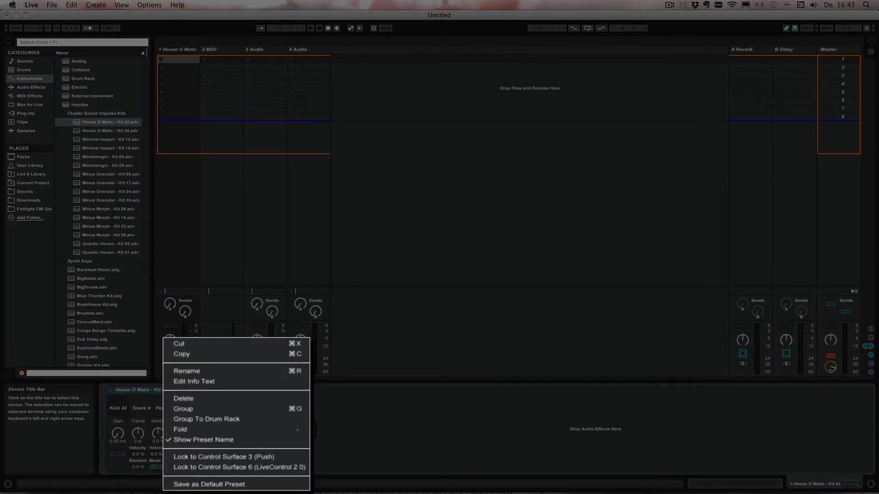
pyautogui.click(216, 445)
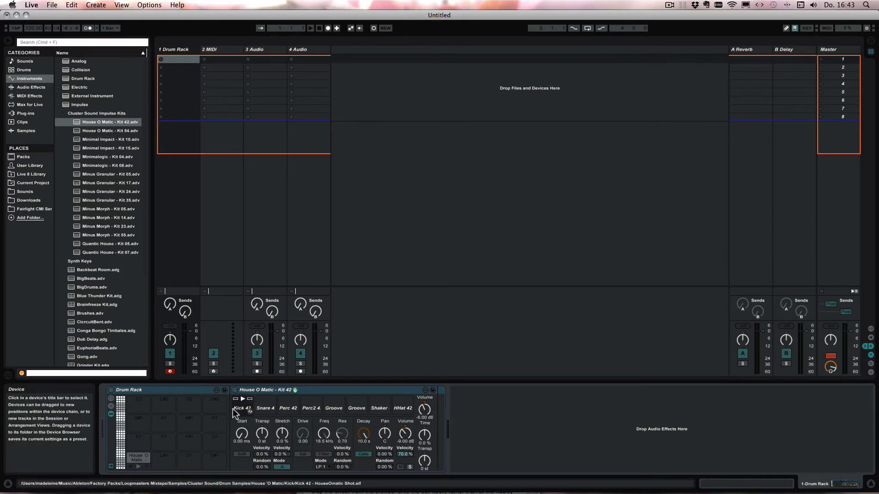
pyautogui.click(137, 466)
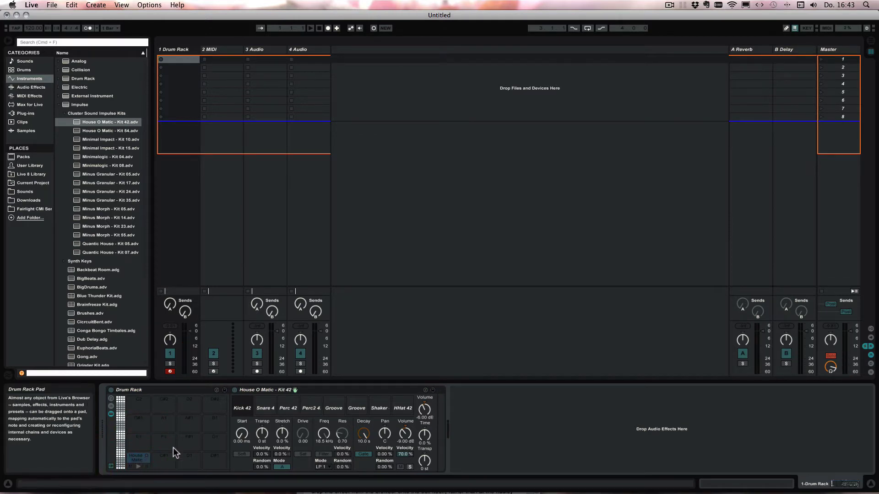
pyautogui.moveTo(252, 405)
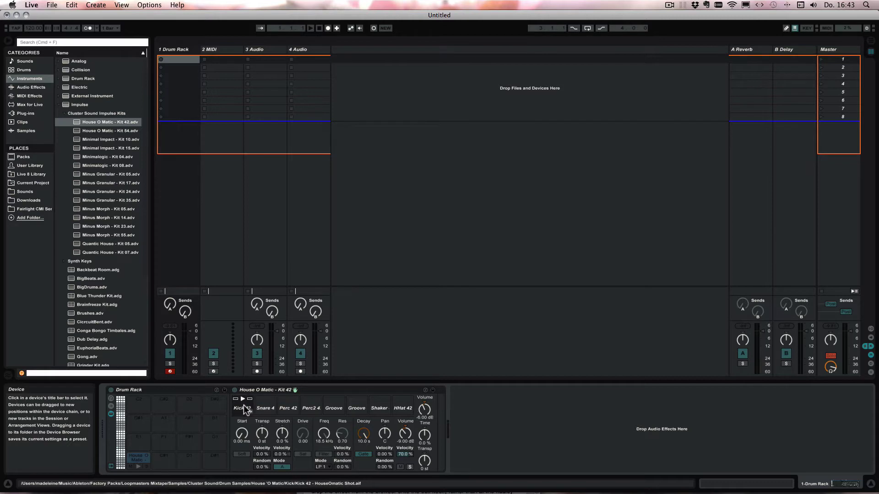
# - Show the Drum Rack chain list and duplicate the House O Matic chain with Cmd+D
pyautogui.click(111, 406)
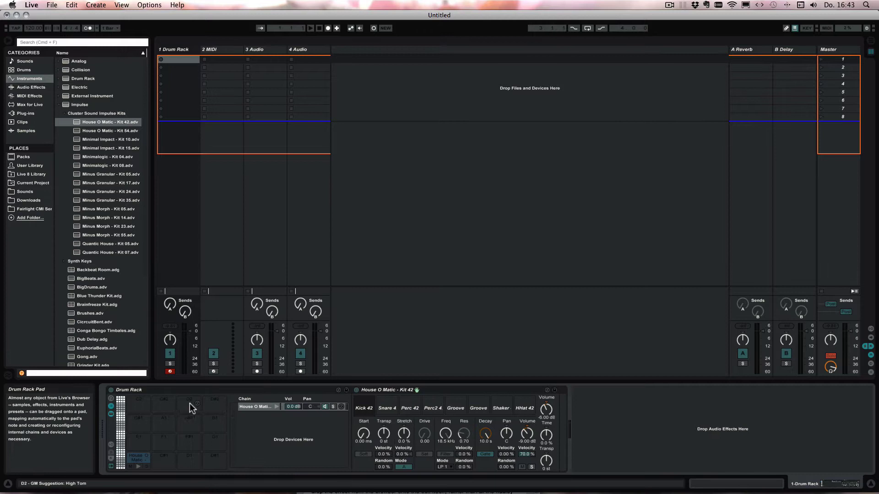
pyautogui.click(252, 406)
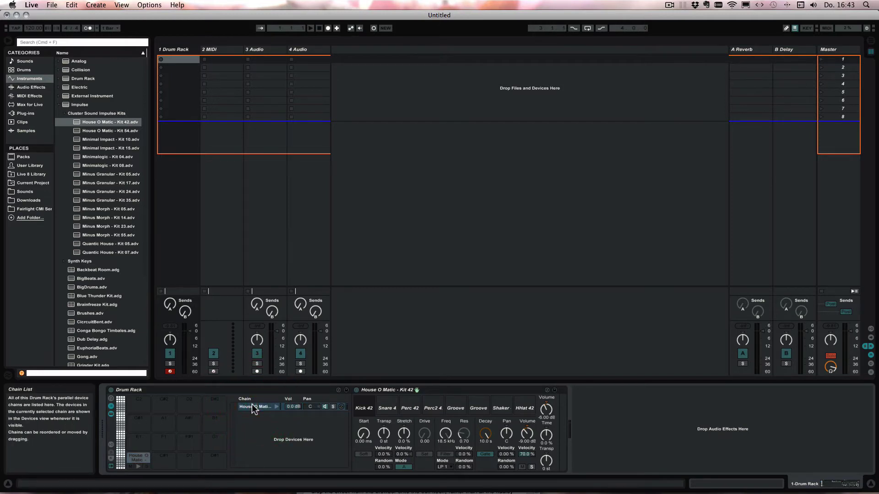
pyautogui.press('super+d')
pyautogui.press('super+d')
pyautogui.press('super+d')
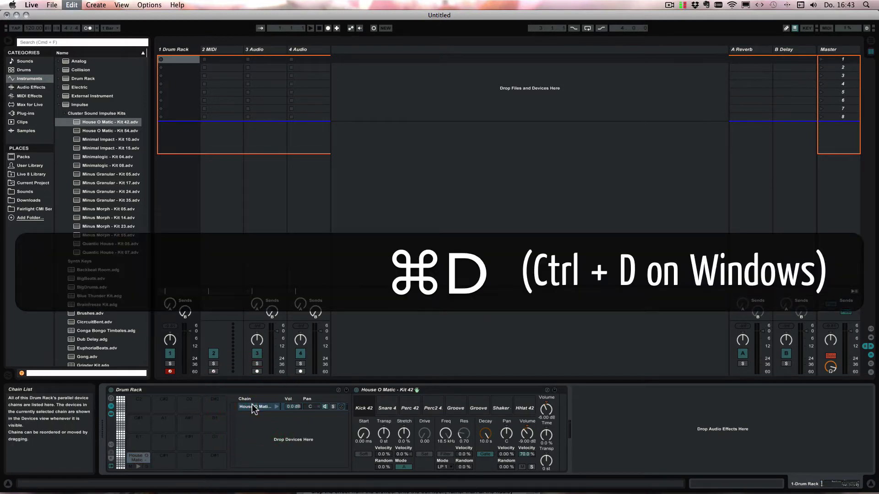
pyautogui.press('super+d')
pyautogui.press('super+d')
pyautogui.press('super+d')
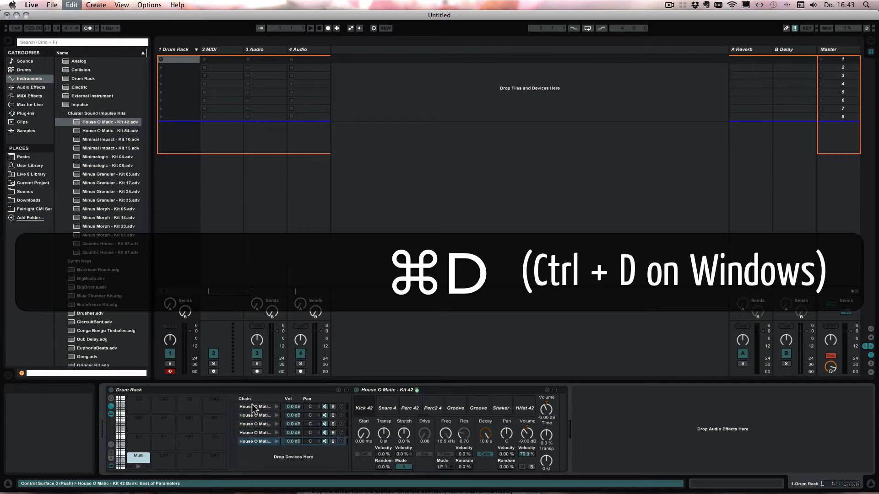
pyautogui.press('super+d')
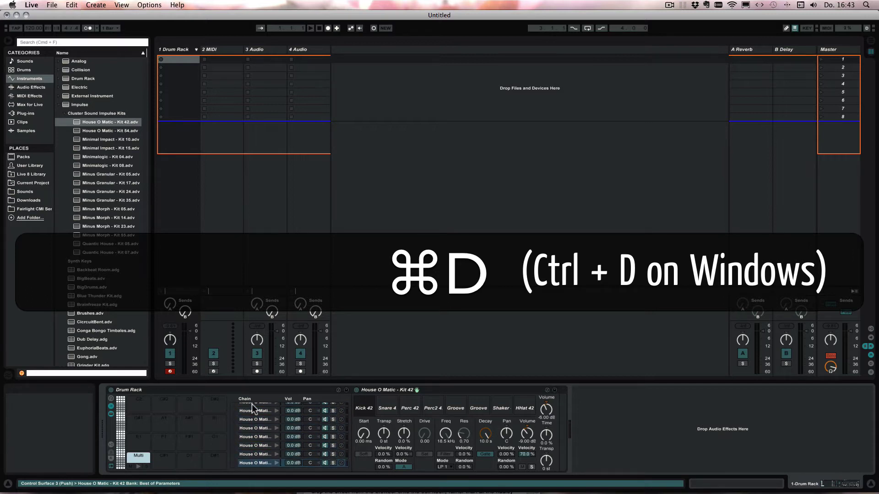
pyautogui.scroll(1, 252, 404)
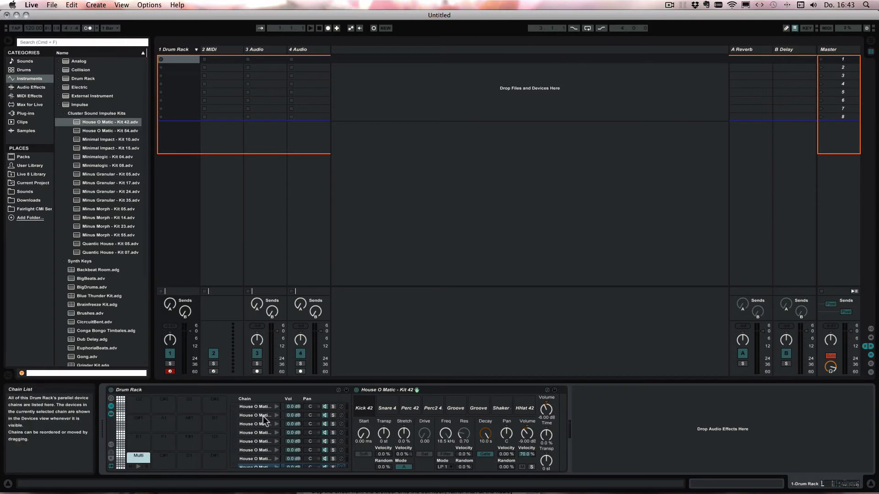
# - Show the chains' Receive, Play and Choke columns and select the second chain's Play note
pyautogui.click(111, 444)
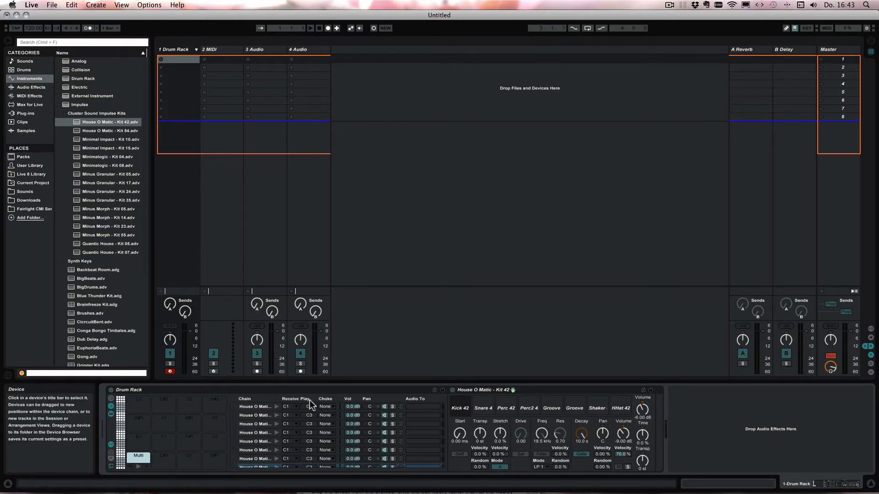
pyautogui.moveTo(465, 409)
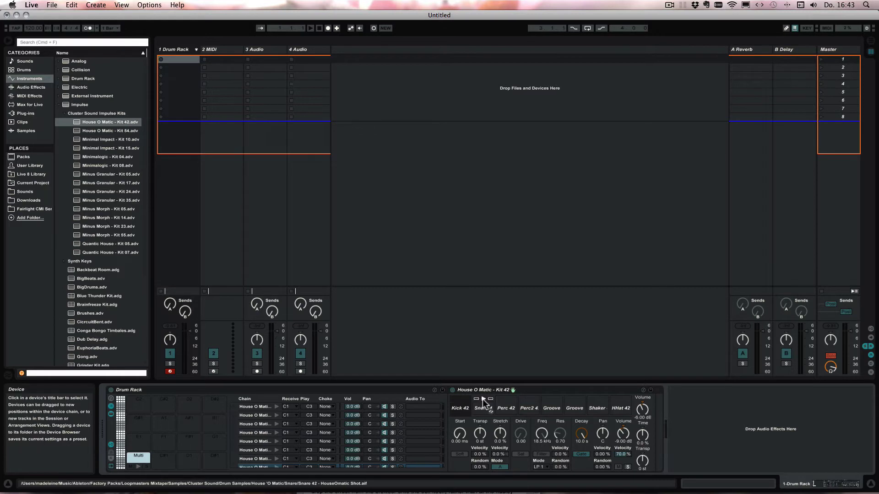
pyautogui.click(309, 415)
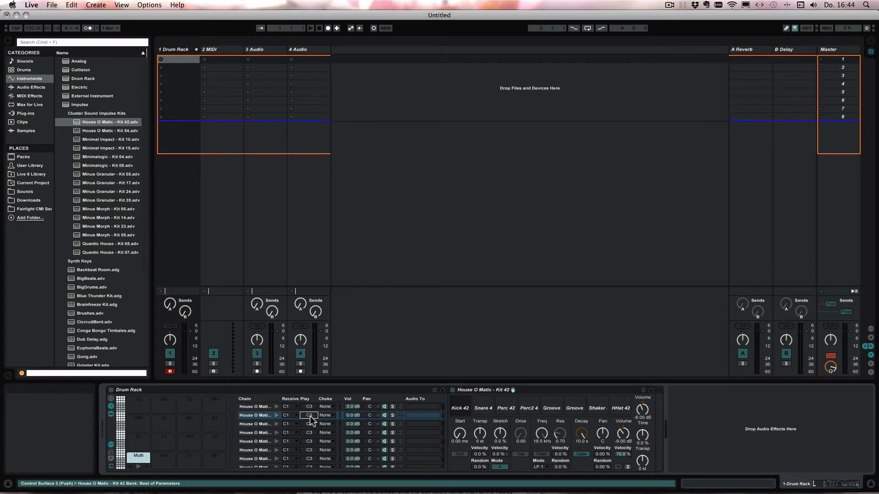
# - Raise the Play notes of chains two through five to D3, E3, F3 and G3
pyautogui.press('Up')
pyautogui.press('Up')
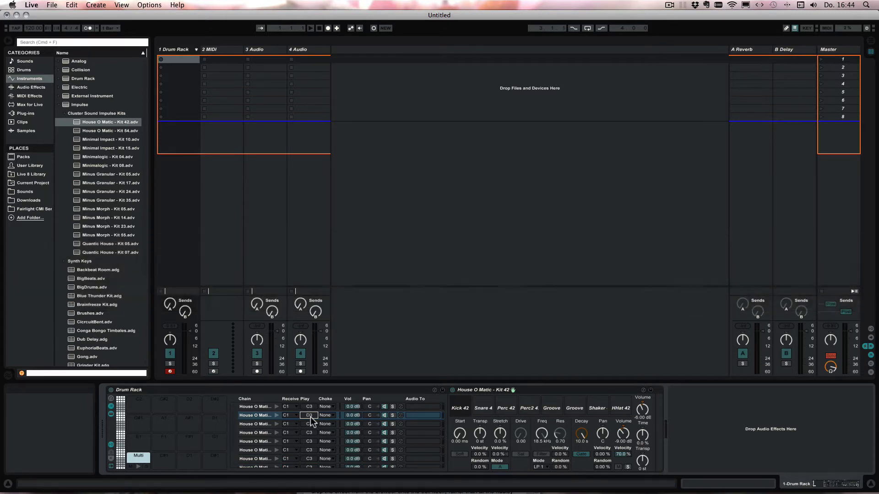
pyautogui.click(311, 423)
pyautogui.press('Up')
pyautogui.press('Up')
pyautogui.press('Up')
pyautogui.press('Up')
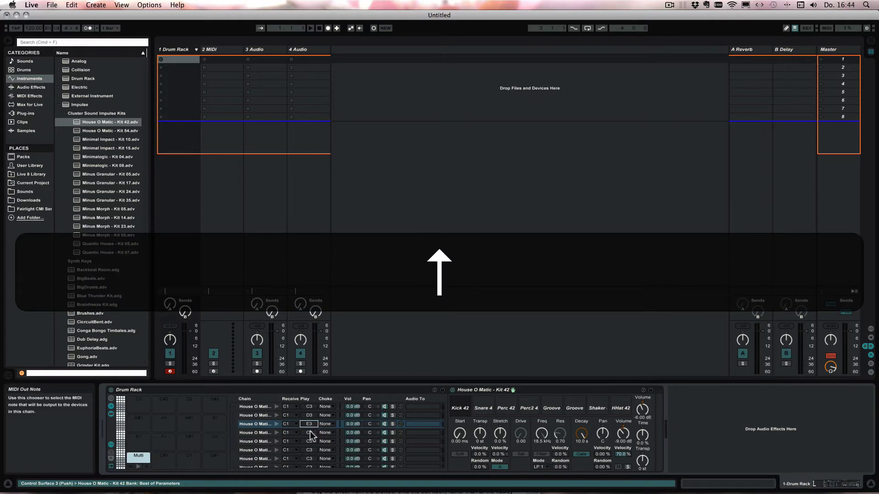
pyautogui.click(310, 432)
pyautogui.press('Up')
pyautogui.press('Up')
pyautogui.press('Up')
pyautogui.press('Up')
pyautogui.press('Up')
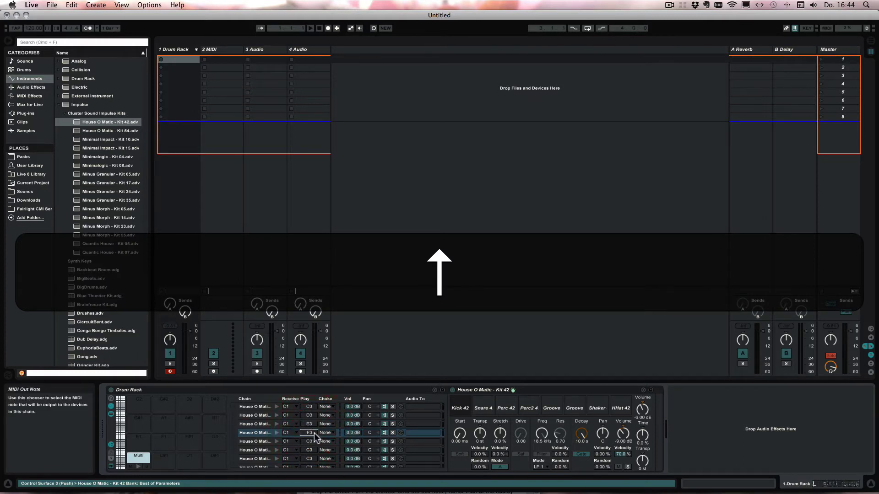
pyautogui.click(313, 441)
pyautogui.press('Up')
pyautogui.press('Up')
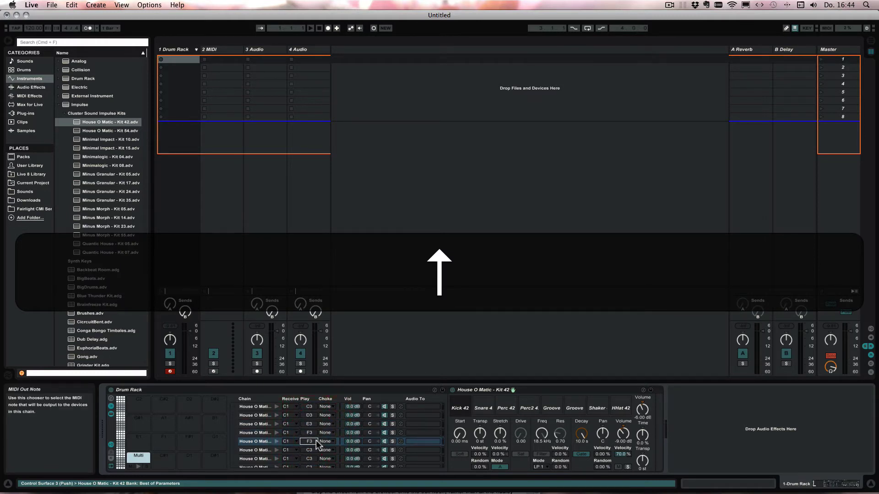
# - Raise the Play notes of chains six through eight to A3, B3 and C4
pyautogui.press('Up')
pyautogui.press('Up')
pyautogui.press('Up')
pyautogui.click(311, 450)
pyautogui.press('Up')
pyautogui.press('Up')
pyautogui.press('Up')
pyautogui.press('Up')
pyautogui.press('Up')
pyautogui.press('Up')
pyautogui.press('Up')
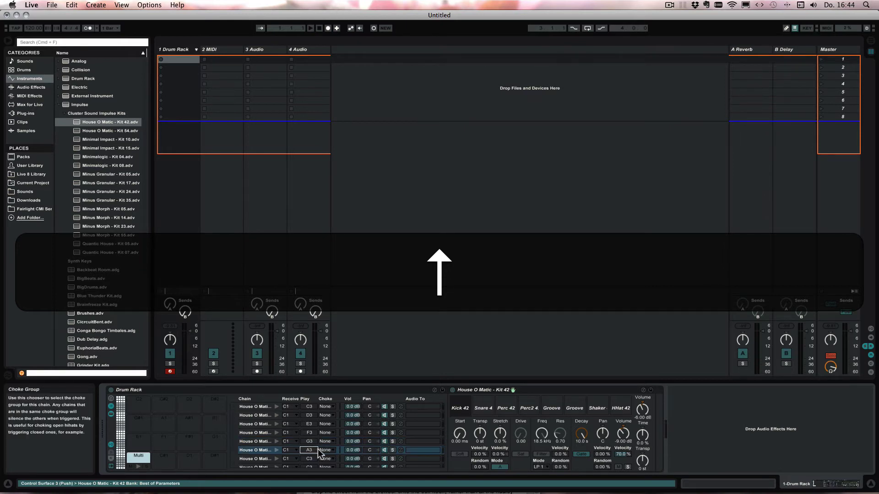
pyautogui.click(314, 457)
pyautogui.press('Up')
pyautogui.press('Up')
pyautogui.press('Up')
pyautogui.press('Up')
pyautogui.press('Up')
pyautogui.press('Up')
pyautogui.press('Up')
pyautogui.press('Up')
pyautogui.press('Up')
pyautogui.press('Up')
pyautogui.press('Up')
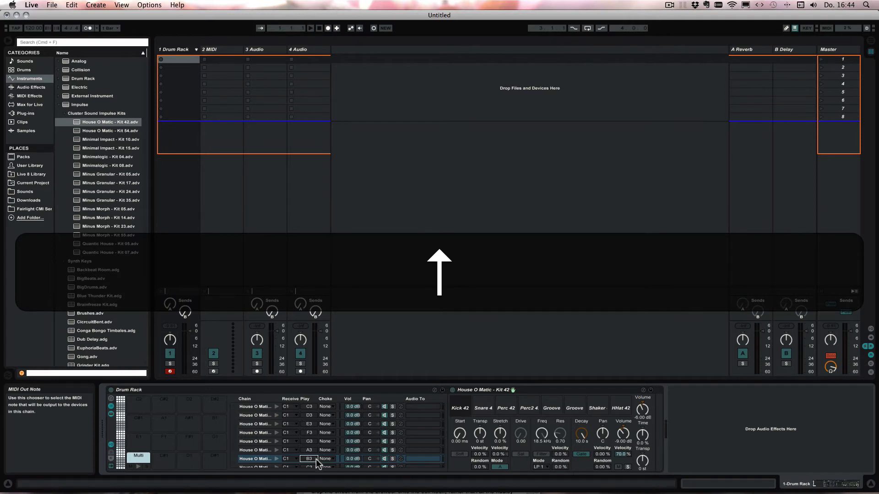
pyautogui.scroll(-1, 312, 462)
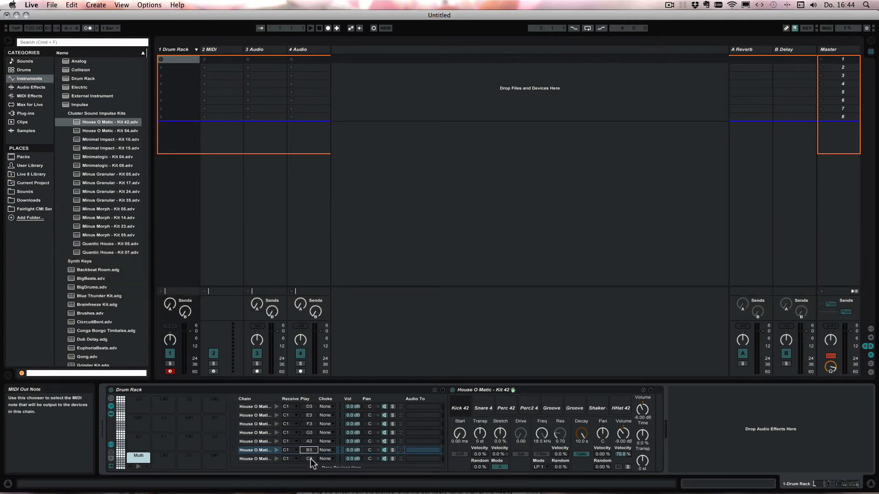
pyautogui.click(311, 459)
pyautogui.press('Up')
pyautogui.press('Up')
pyautogui.press('Up')
pyautogui.press('Up')
pyautogui.press('Up')
pyautogui.press('Up')
pyautogui.press('Up')
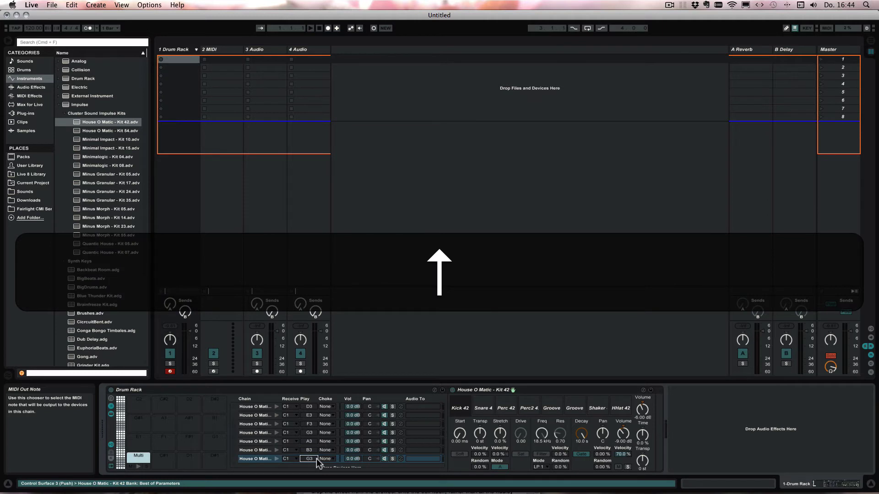
pyautogui.press('Up')
pyautogui.press('Up')
pyautogui.press('Up')
pyautogui.press('Up')
pyautogui.press('Up')
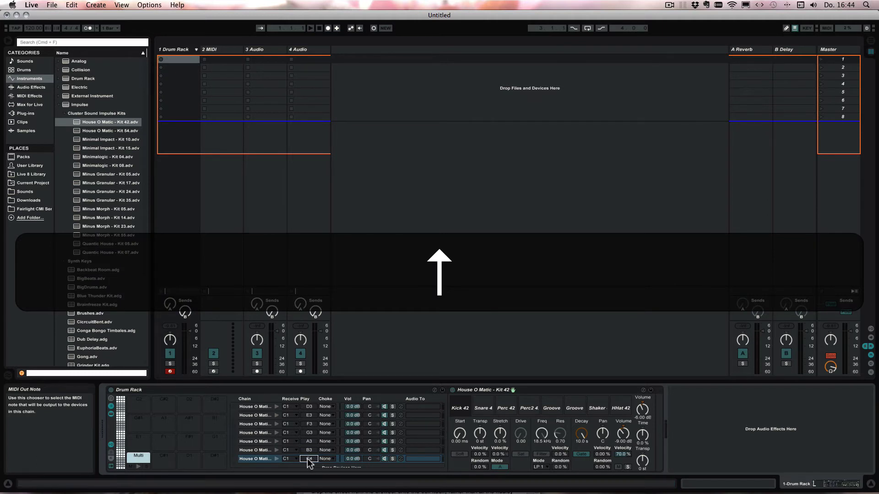
pyautogui.scroll(1, 297, 453)
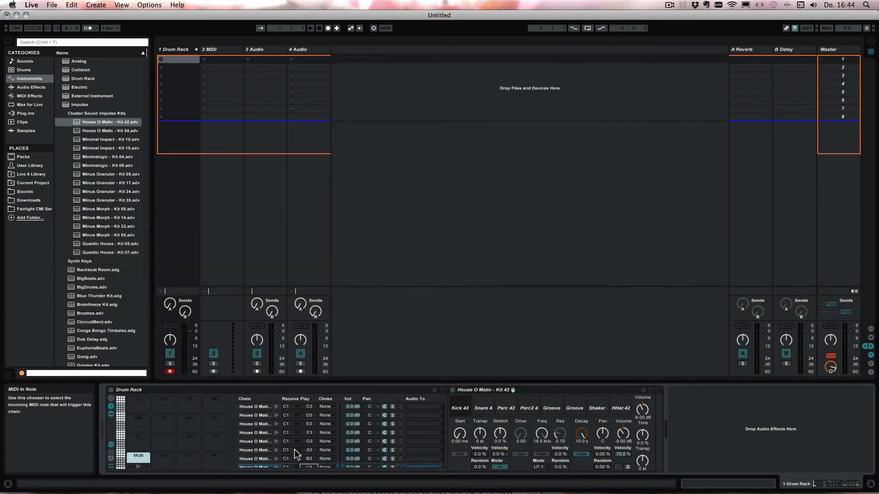
# - Set chains two through five to receive C#1, D1, D#1 and E1
pyautogui.click(291, 414)
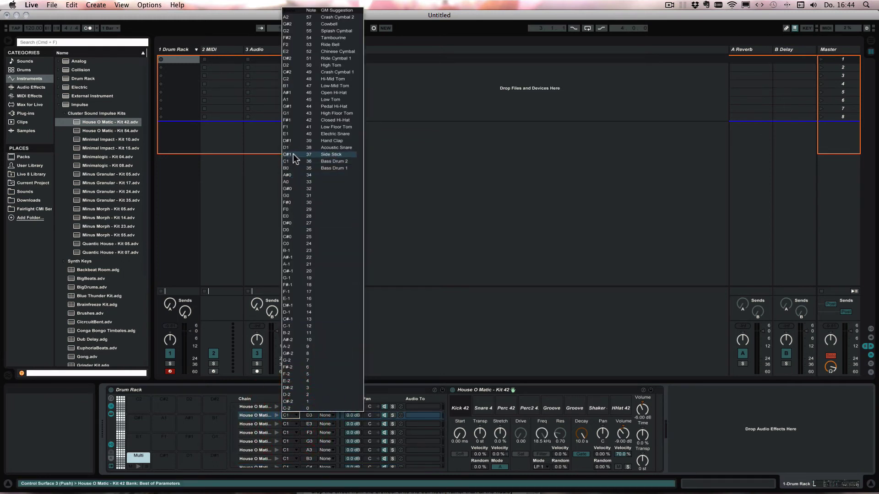
pyautogui.click(294, 159)
pyautogui.click(289, 424)
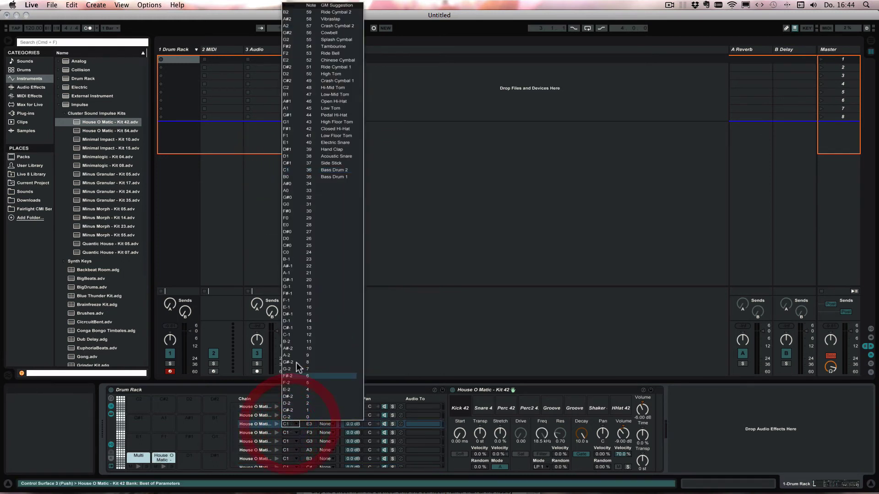
pyautogui.click(284, 157)
pyautogui.click(290, 433)
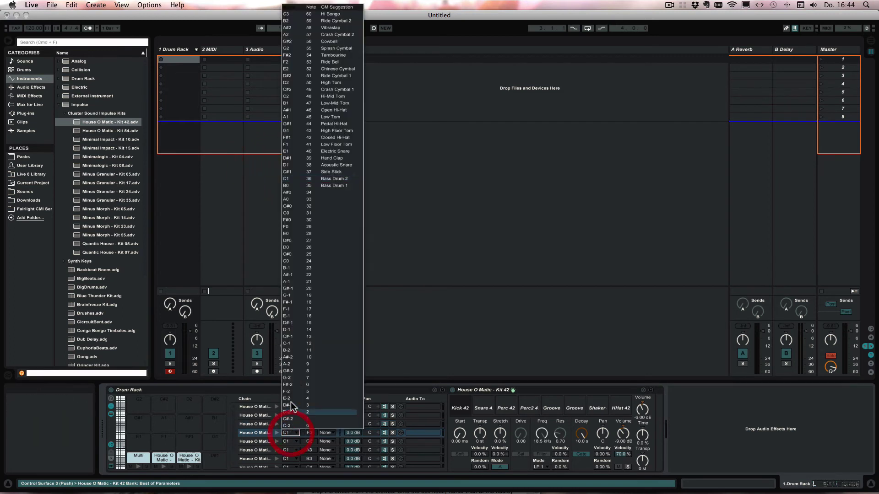
pyautogui.click(288, 159)
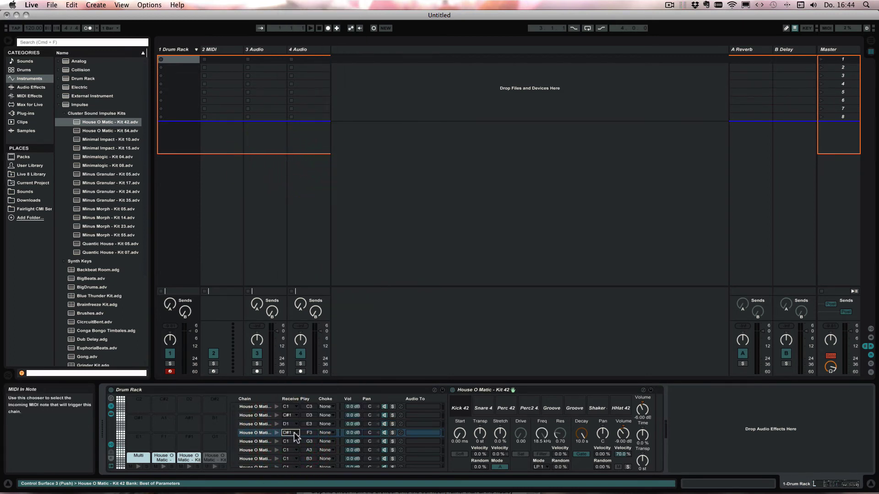
pyautogui.click(290, 441)
pyautogui.click(287, 160)
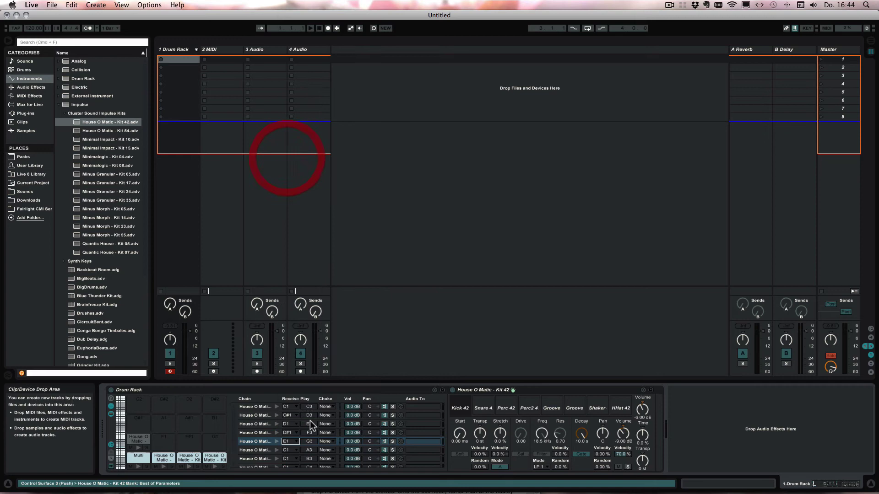
# - Set chains six through eight to receive F1, F#1 and G1
pyautogui.click(290, 450)
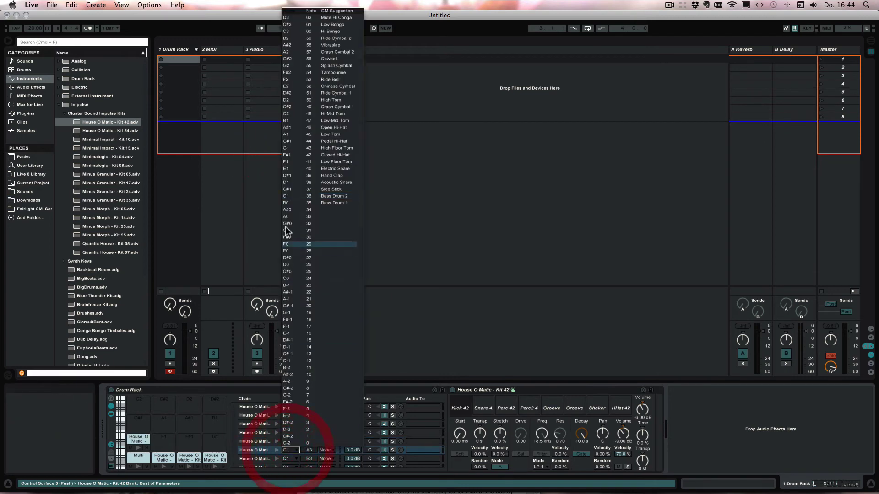
pyautogui.click(286, 162)
pyautogui.click(290, 458)
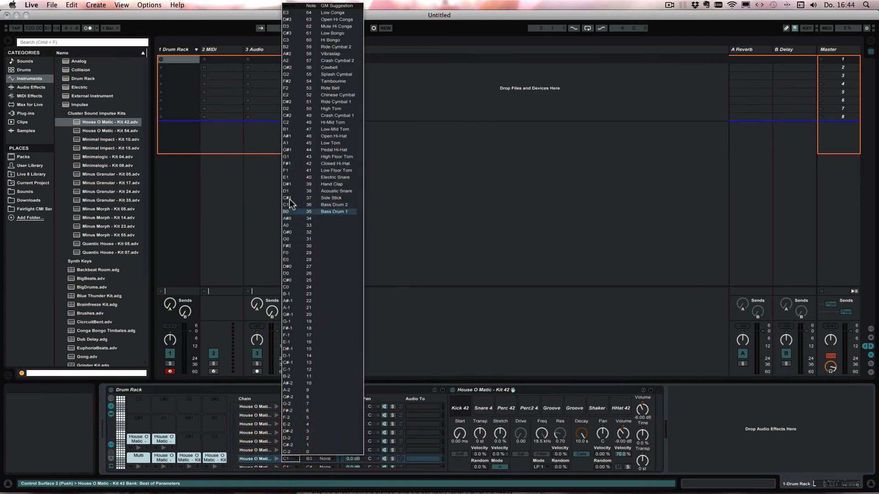
pyautogui.click(288, 164)
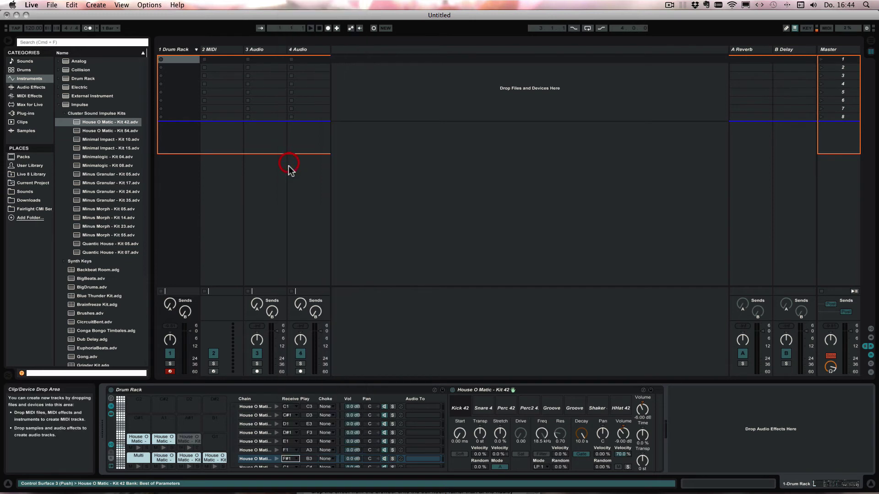
pyautogui.click(289, 467)
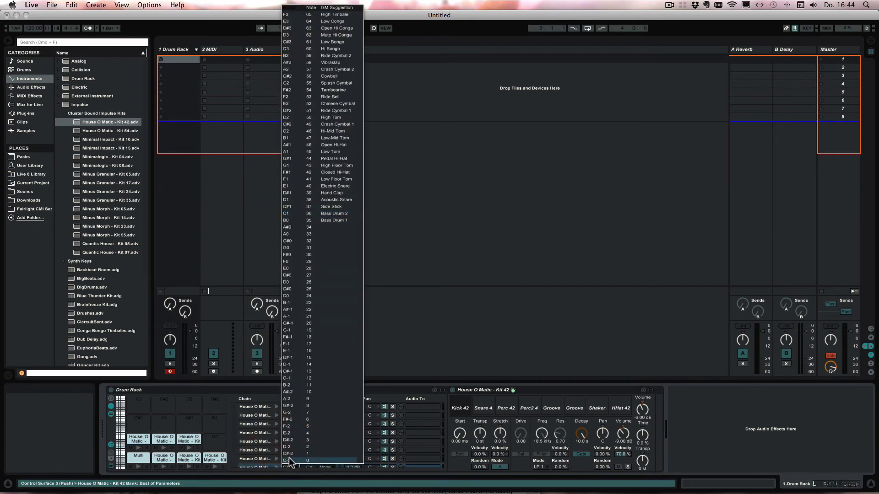
pyautogui.click(292, 164)
pyautogui.scroll(1, 279, 411)
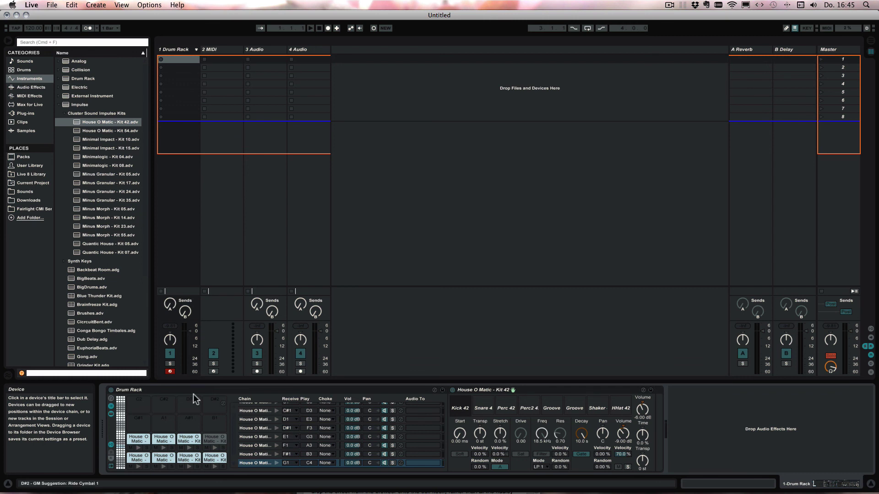
# - Show the Drum Rack macros and map Impulse's Stretch knob to Macro 8
pyautogui.click(111, 398)
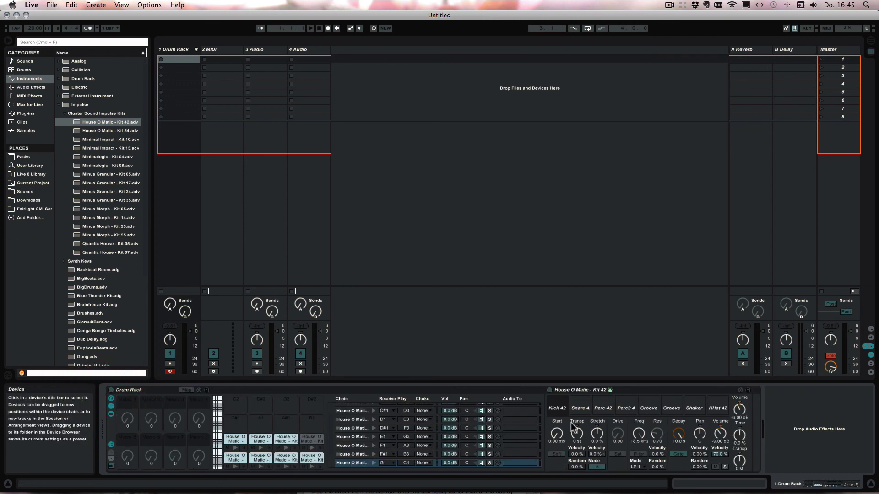
pyautogui.rightClick(597, 439)
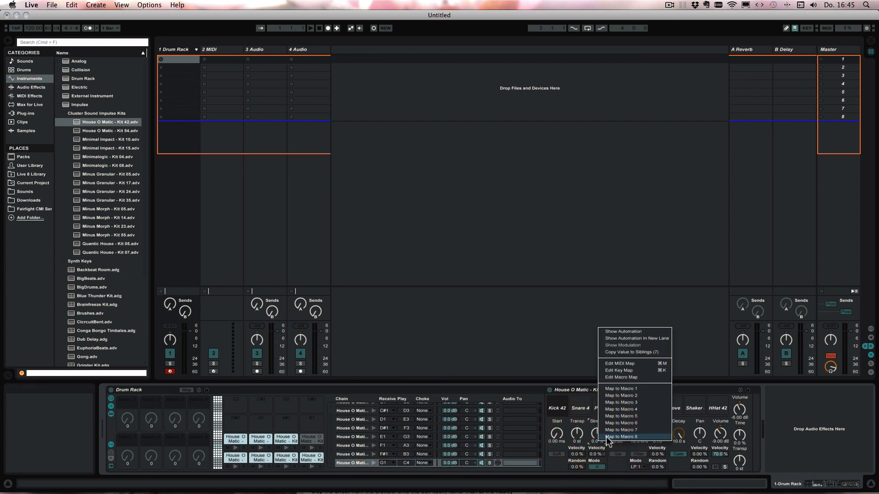
pyautogui.click(607, 437)
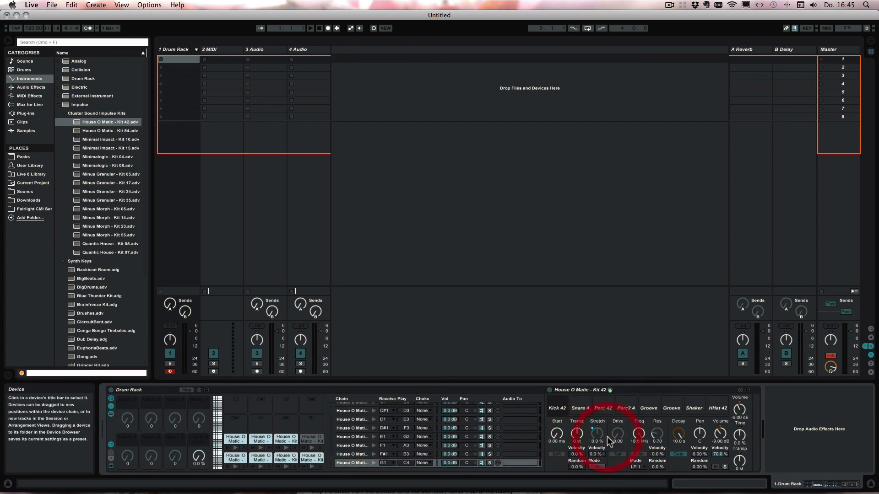